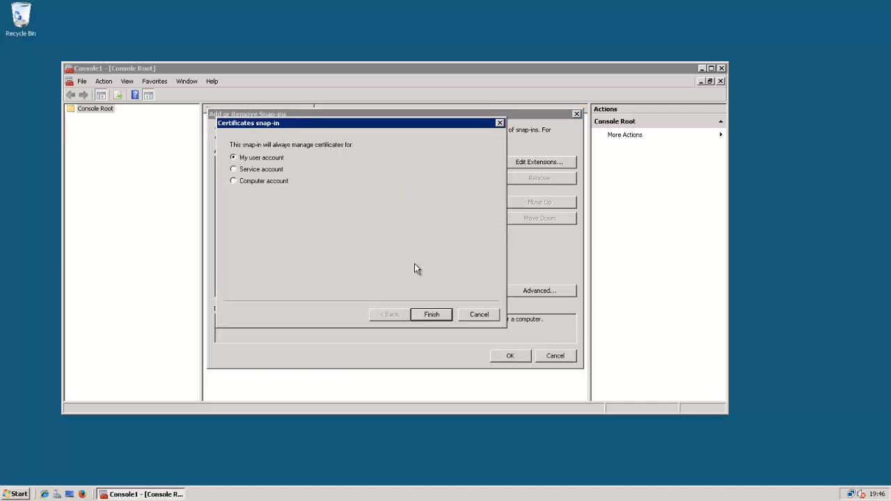
Add the Certificates snap-in for the local computer account to the console
click(273, 182)
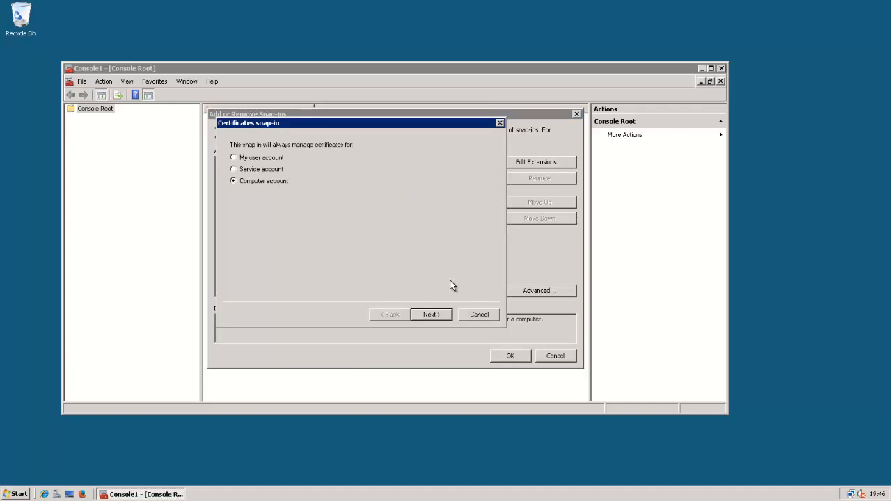
click(432, 315)
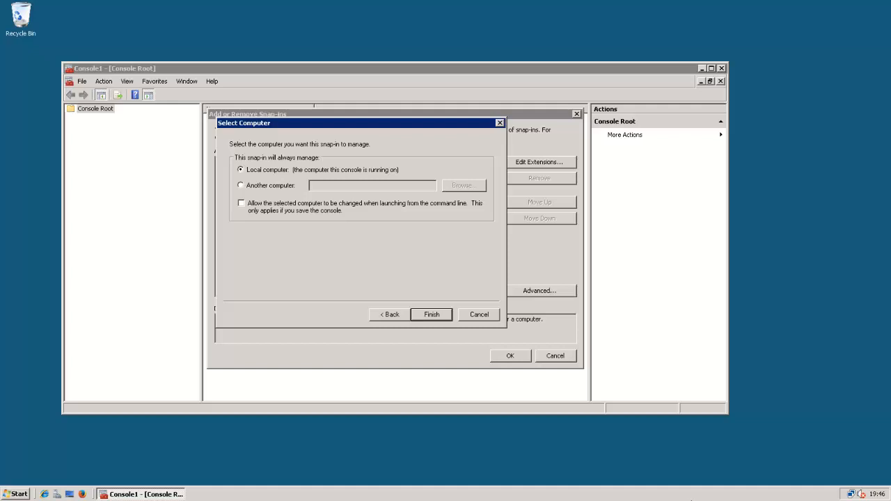
click(433, 316)
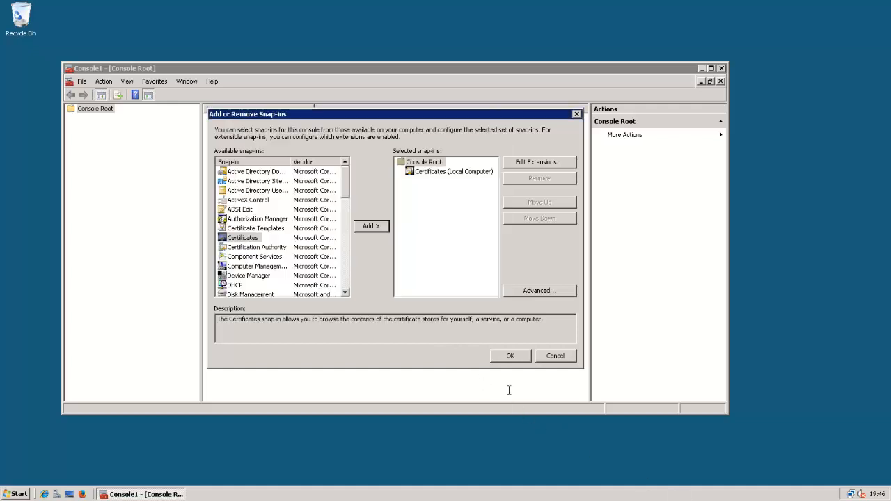
click(523, 357)
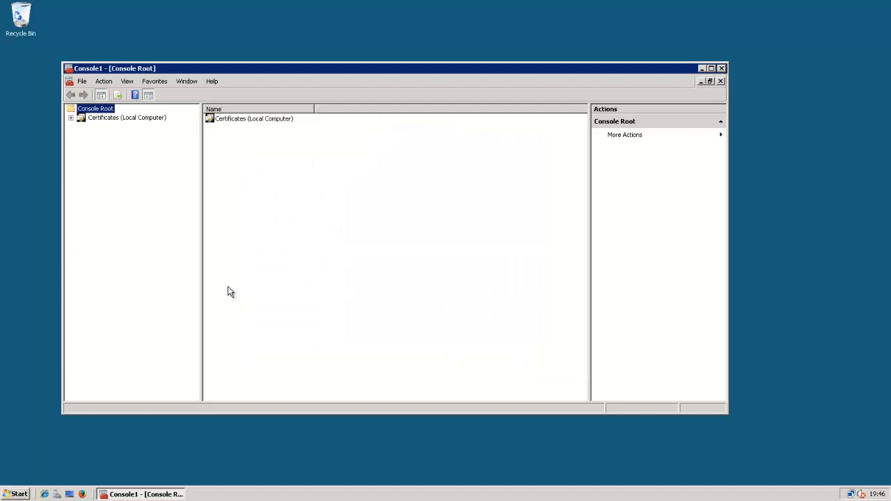
Open the Trusted Root Certification Authorities certificates and select the second hal-2014-SERVER-2008-CA entry
click(70, 117)
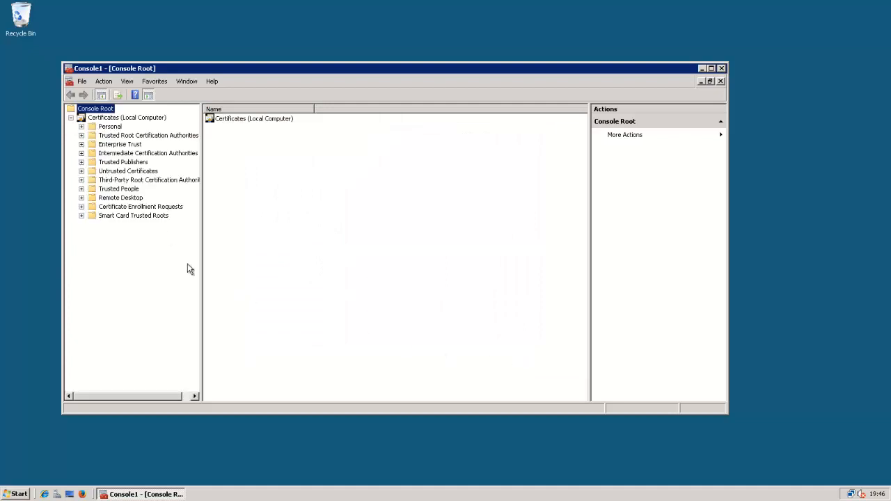
click(81, 135)
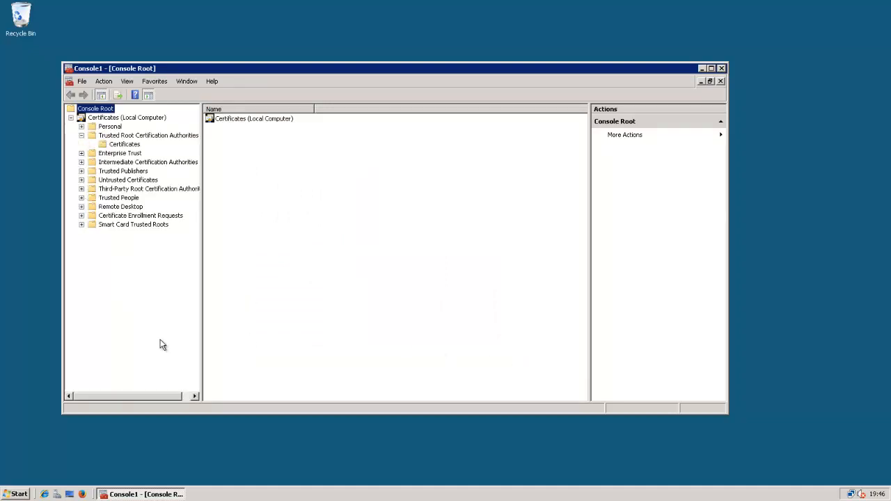
click(140, 144)
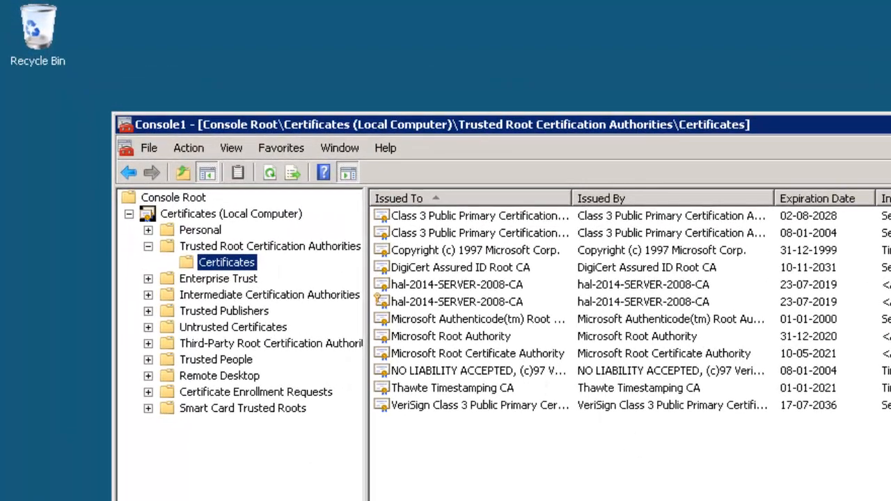
click(488, 425)
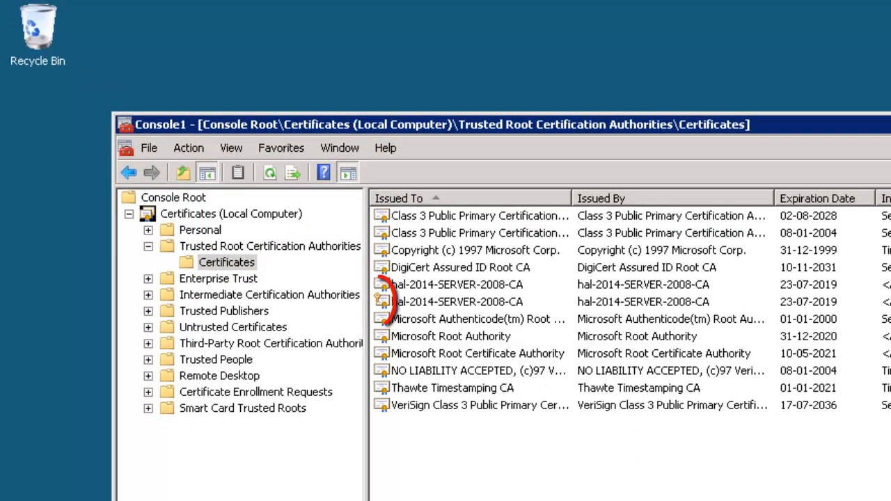
click(481, 303)
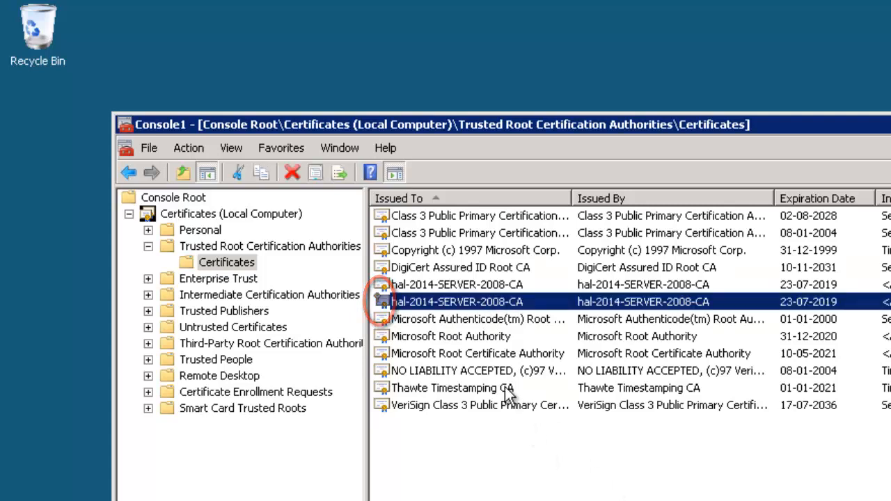
Start exporting hal-2014-SERVER-2008-CA with its private key in PFX format
right_click(471, 301)
mouse_move(507, 331)
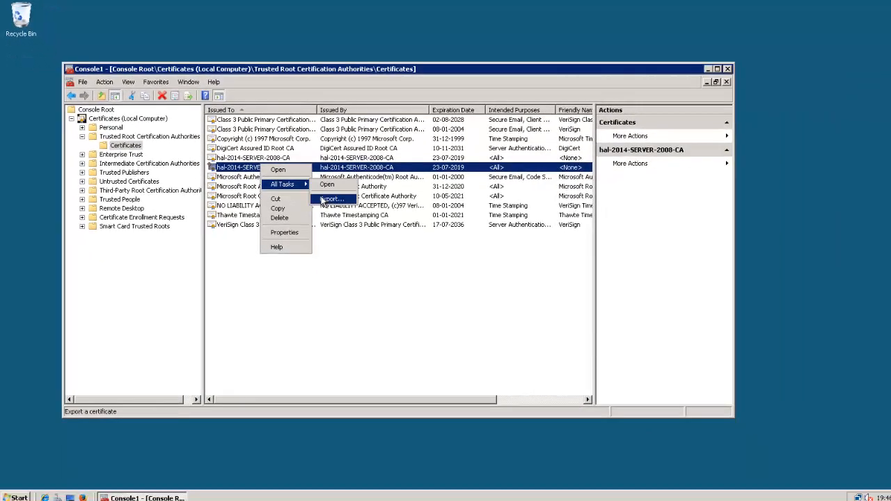
click(324, 200)
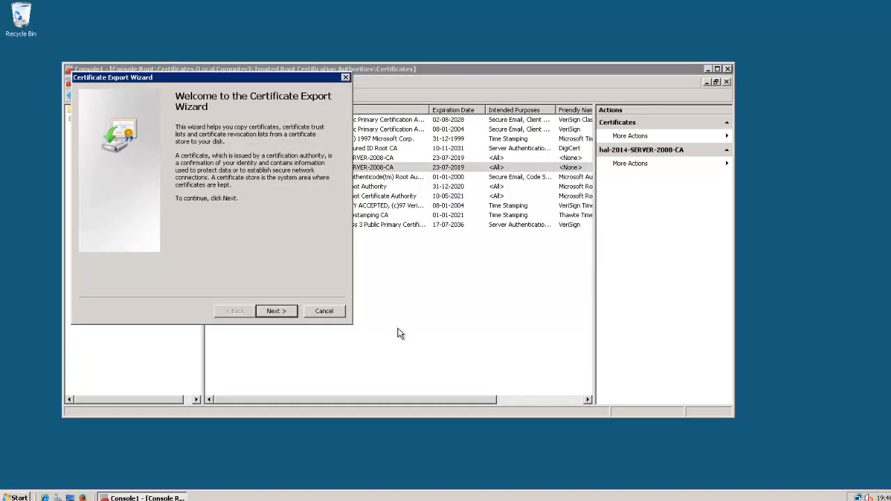
click(277, 311)
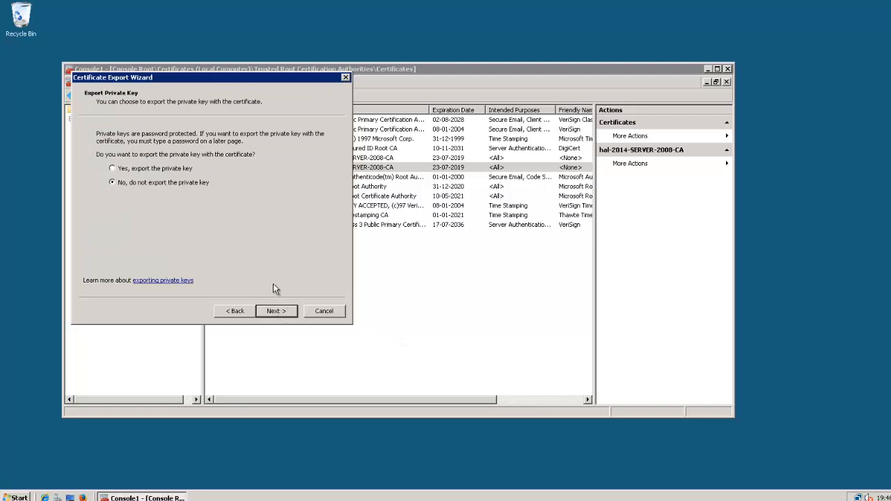
click(141, 169)
click(275, 310)
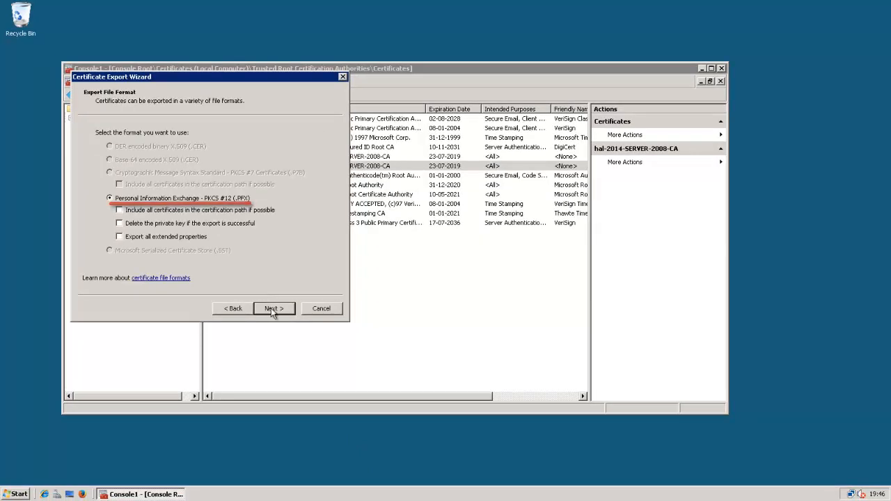
click(273, 309)
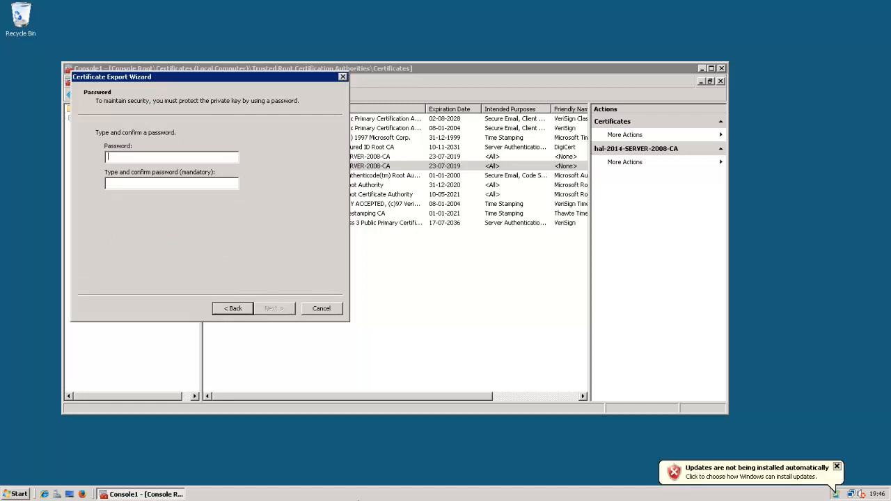
Protect the export with a password and save it to the desktop as RootCA.pfx
text(•••••••••)
key(Tab)
text(••••)
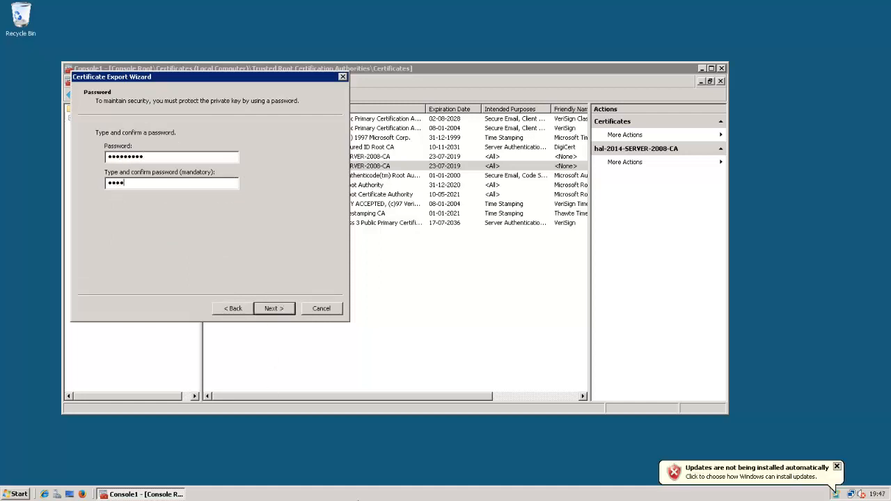
text(•••••)
key(Return)
key(alt+r)
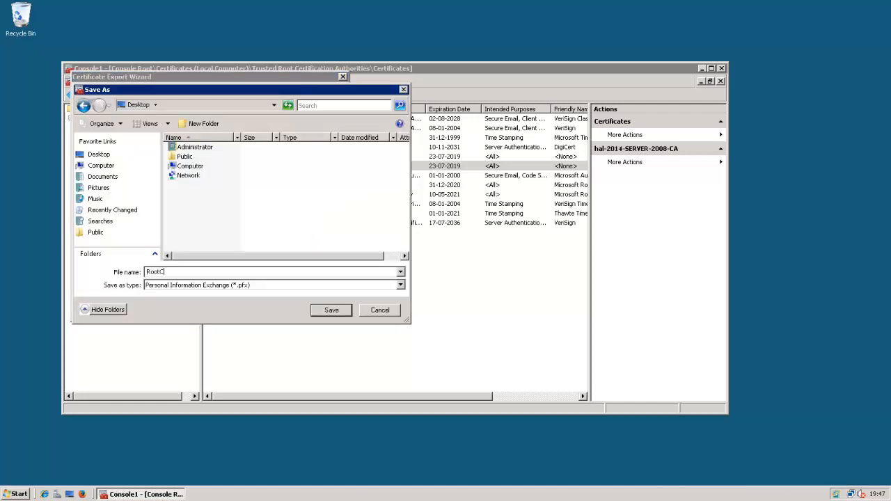
text(RootCA)
key(Return)
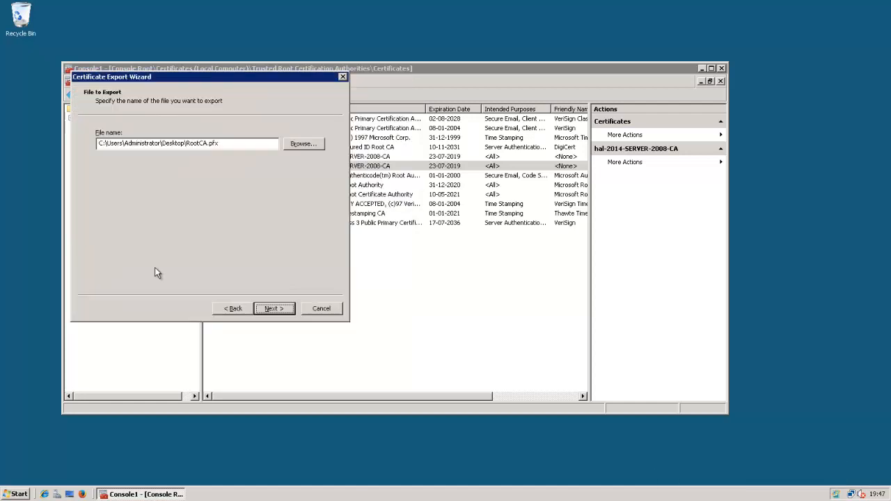
click(286, 309)
click(285, 308)
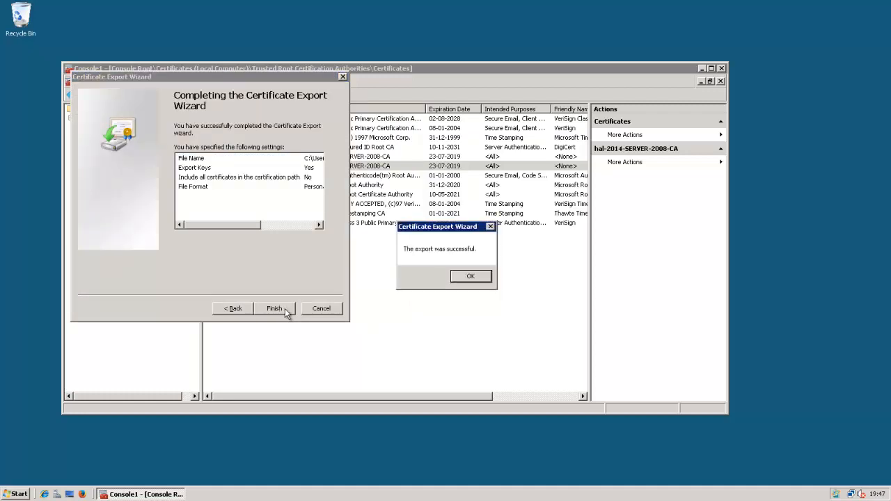
click(465, 277)
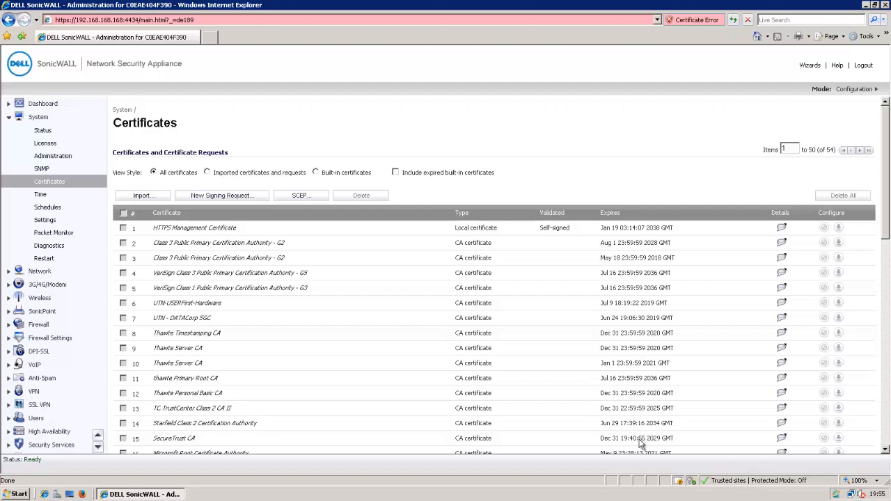
Import the exported RootCA file into the SonicWALL certificates, entering its password
click(143, 195)
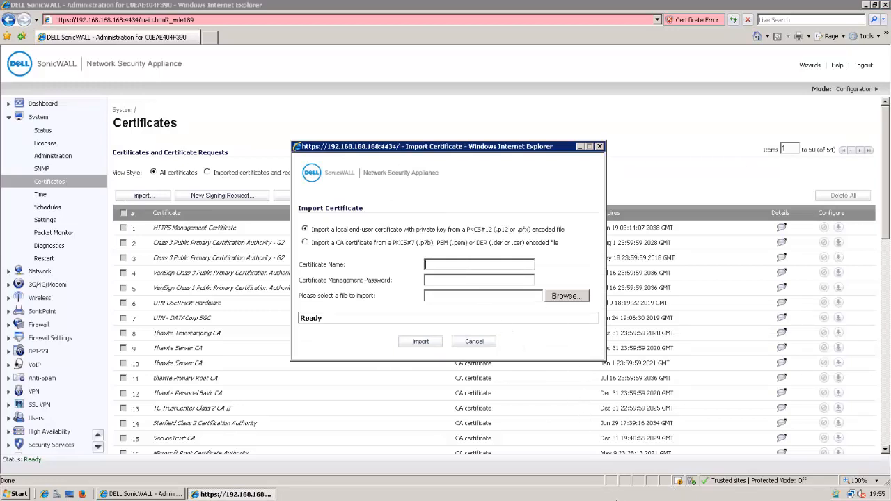
text(RootCApassword)
click(567, 297)
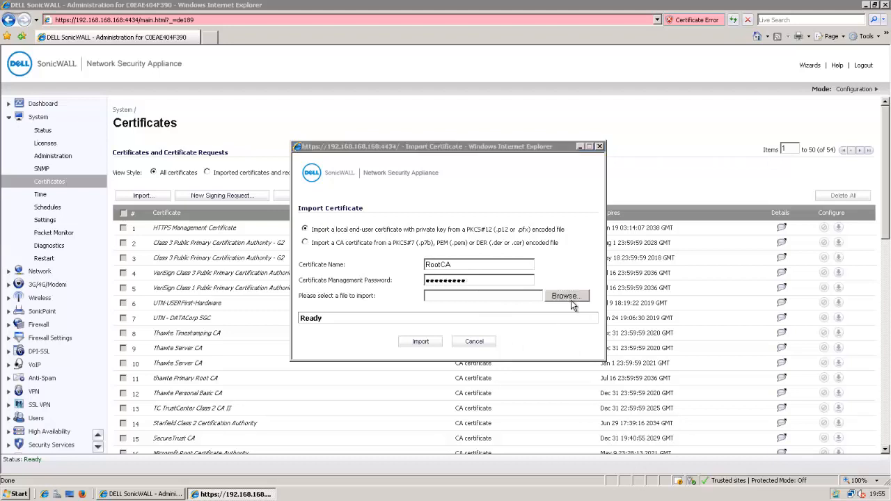
click(404, 256)
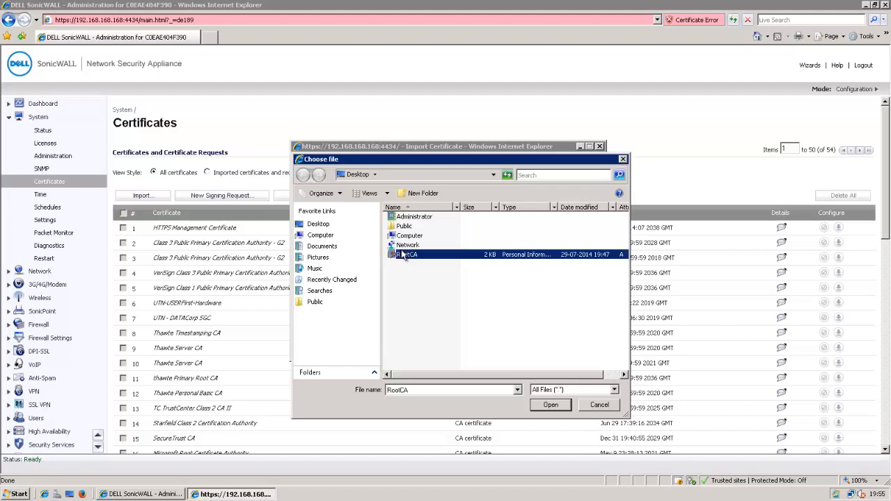
click(541, 404)
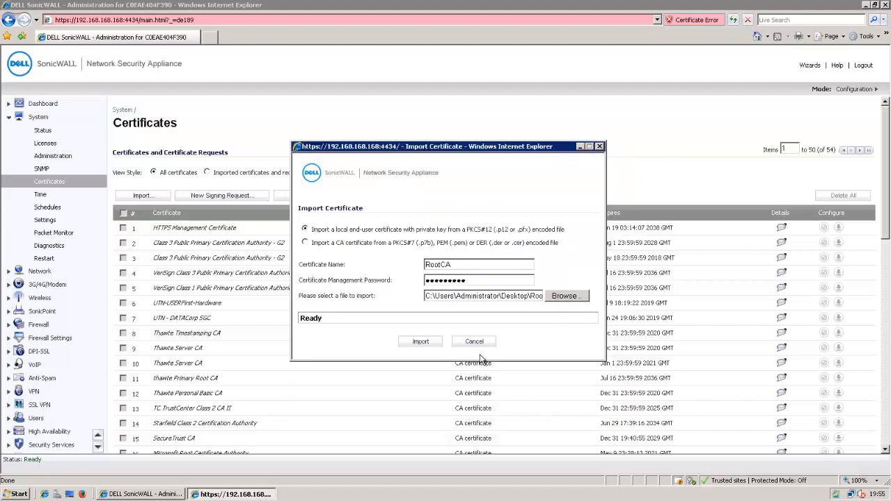
click(421, 342)
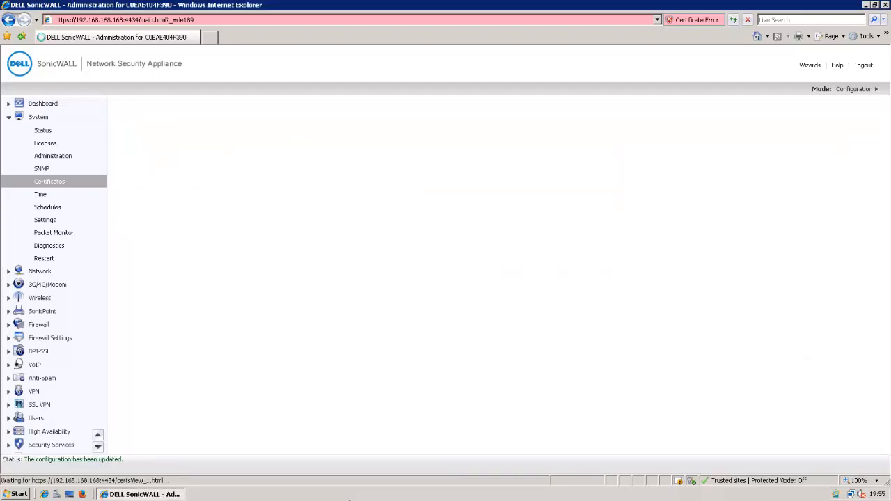
click(98, 447)
Make RootCA the Client SSL re-signing certificate, enable client inspection, accept, and restart the firewall
click(39, 348)
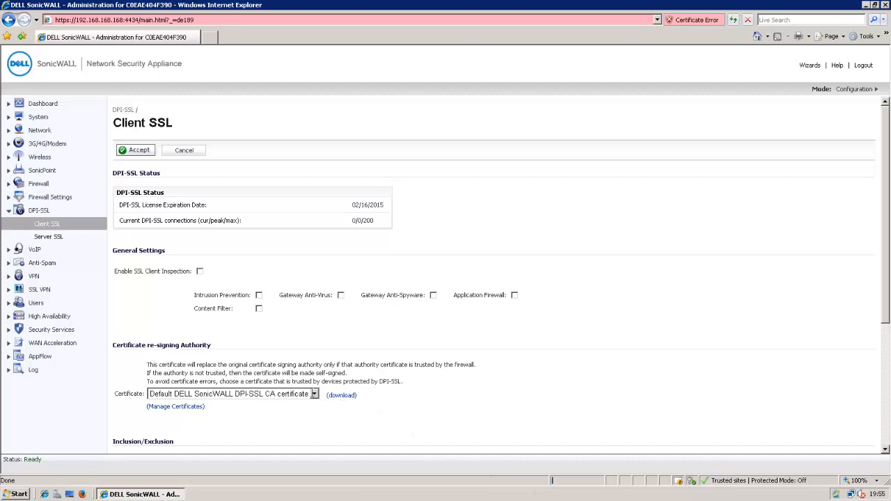
click(314, 394)
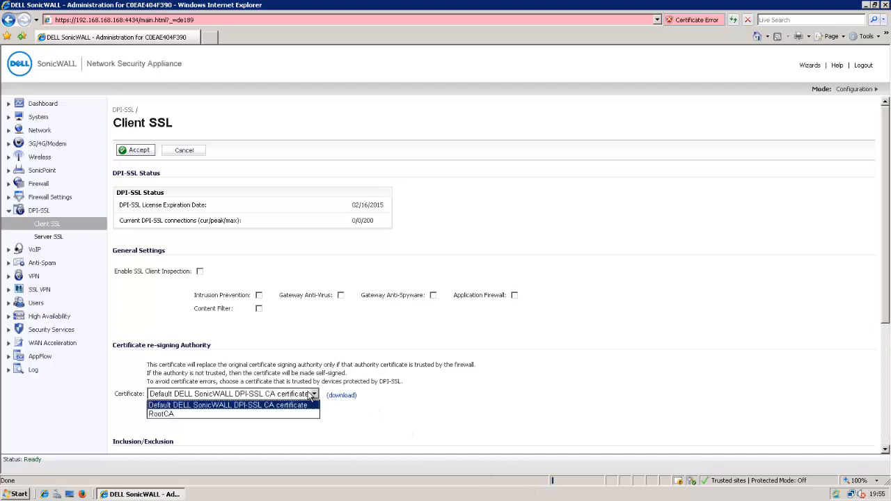
click(255, 414)
click(256, 417)
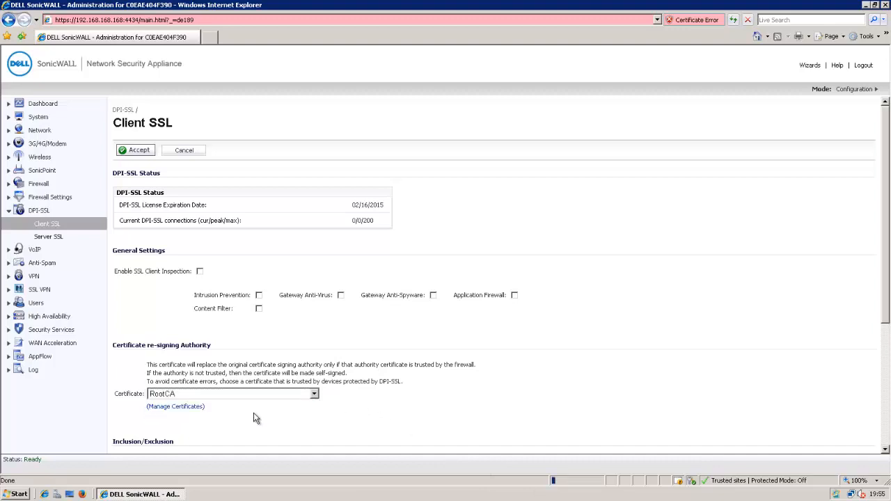
click(200, 272)
click(138, 152)
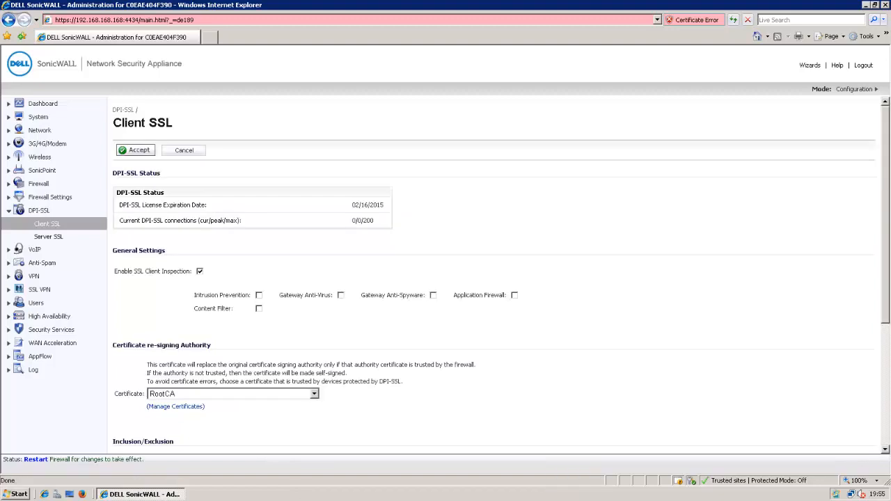
click(40, 460)
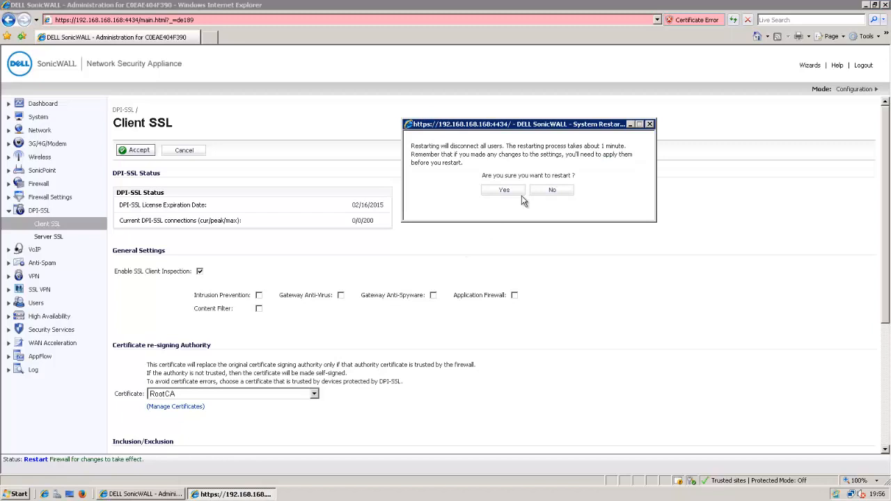
click(516, 194)
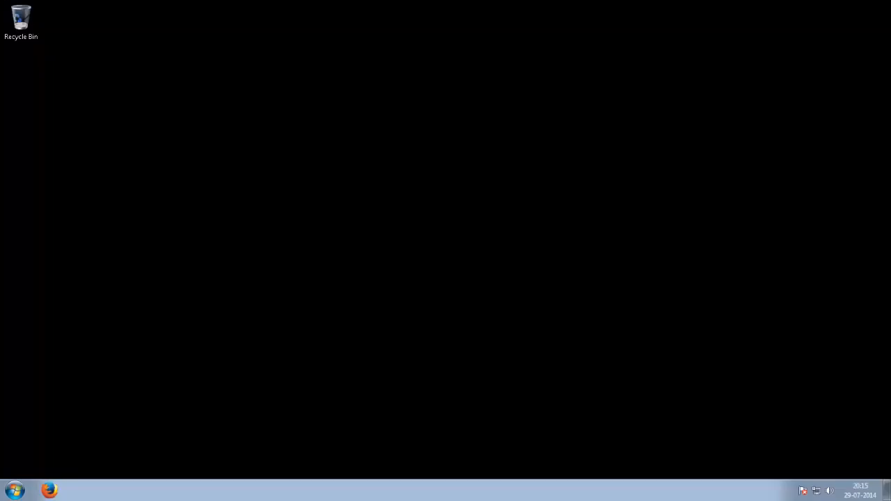
Load google.com in Internet Explorer and confirm its certificate is issued by hal-2014-SERVER-2008-CA
key(super+r)
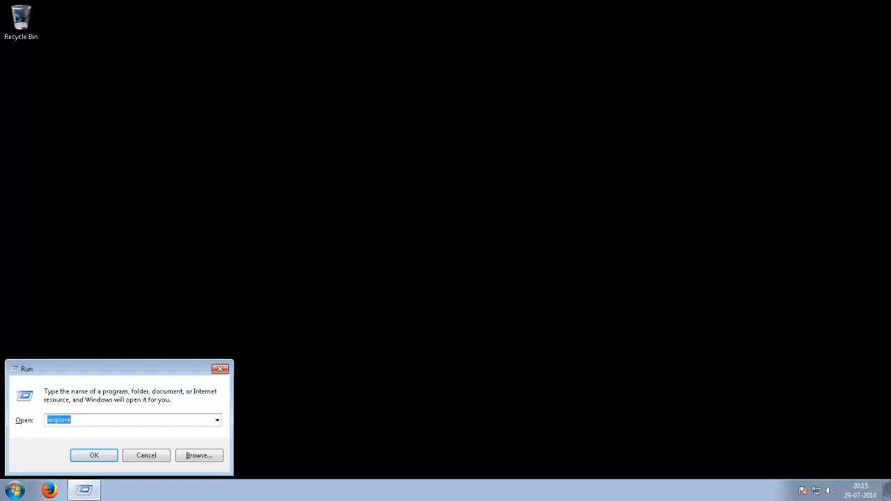
key(Return)
text(goog)
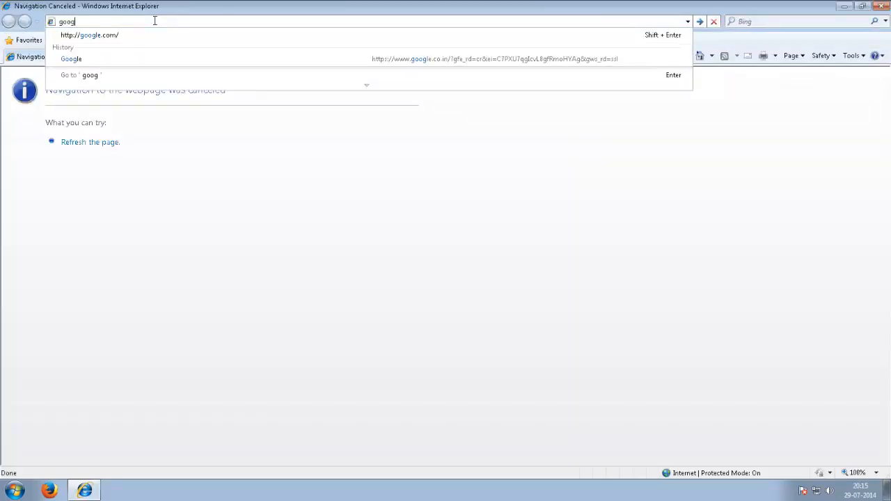
key(shift+Return)
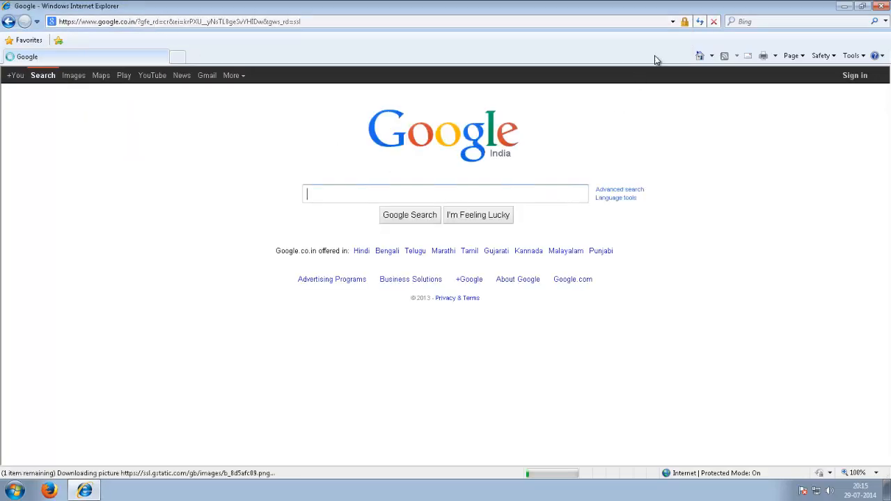
click(685, 22)
click(629, 146)
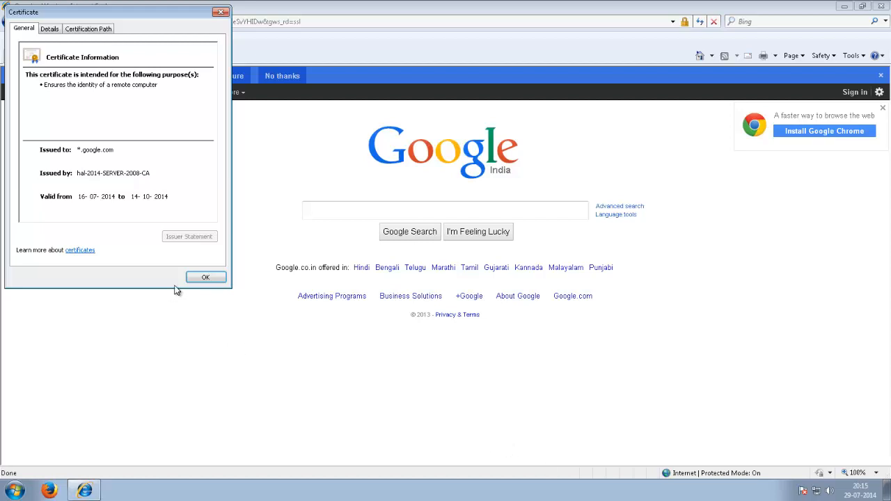
click(206, 277)
click(50, 489)
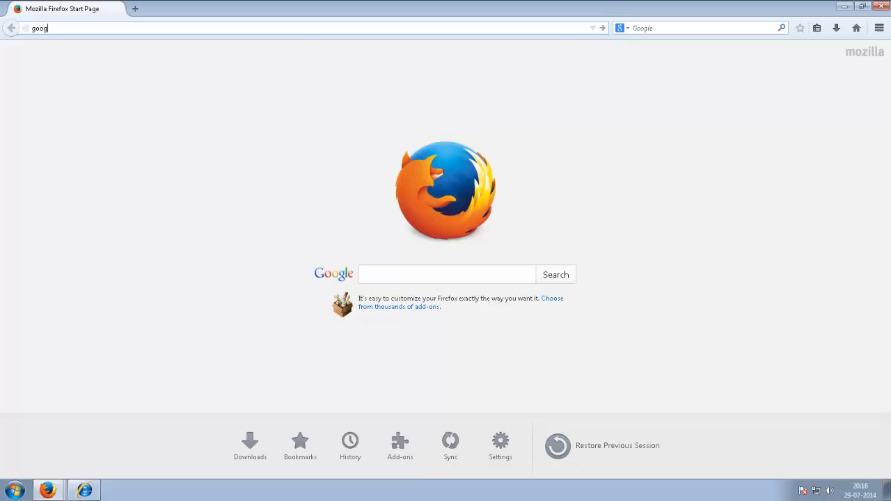
text(le.com)
key(Return)
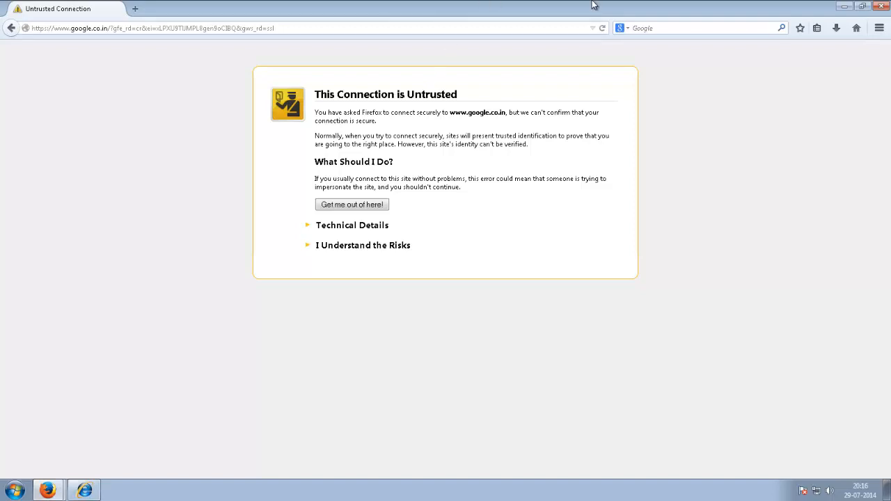
click(48, 491)
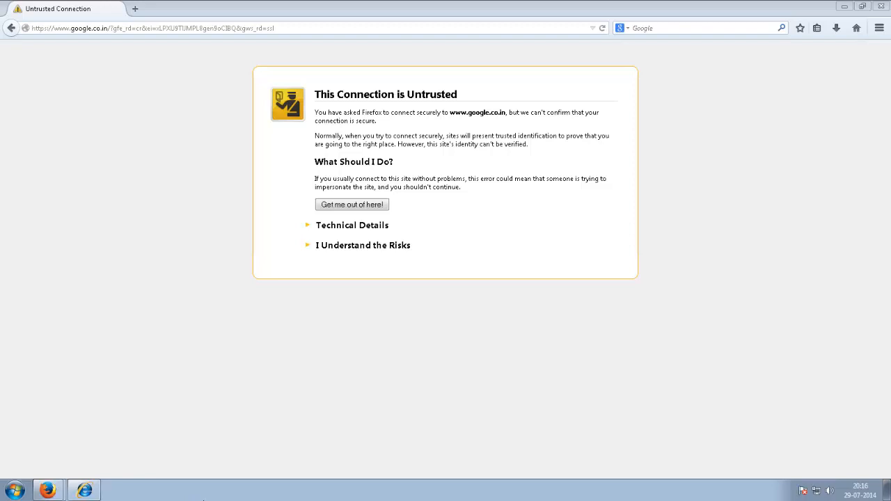
Run mmc, add the current user's Certificates snap-in, and select the trusted root hal-2014-SERVER-2008-CA
key(super+r)
text(mm)
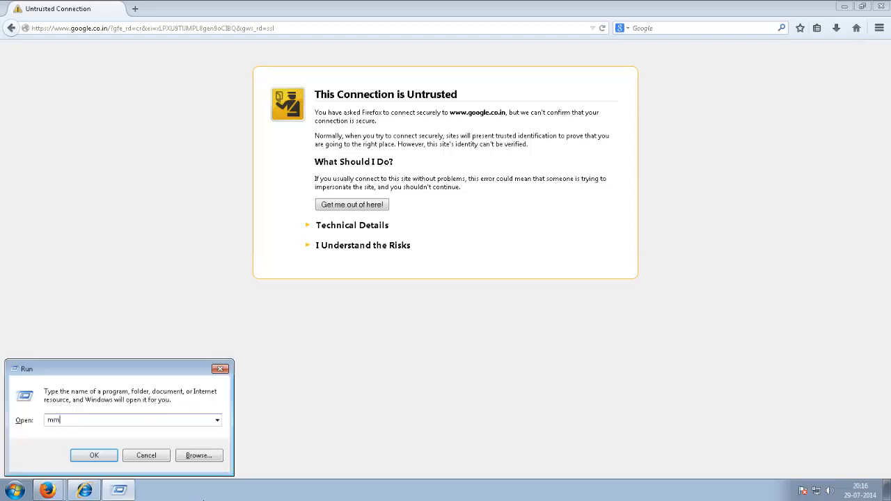
key(Return)
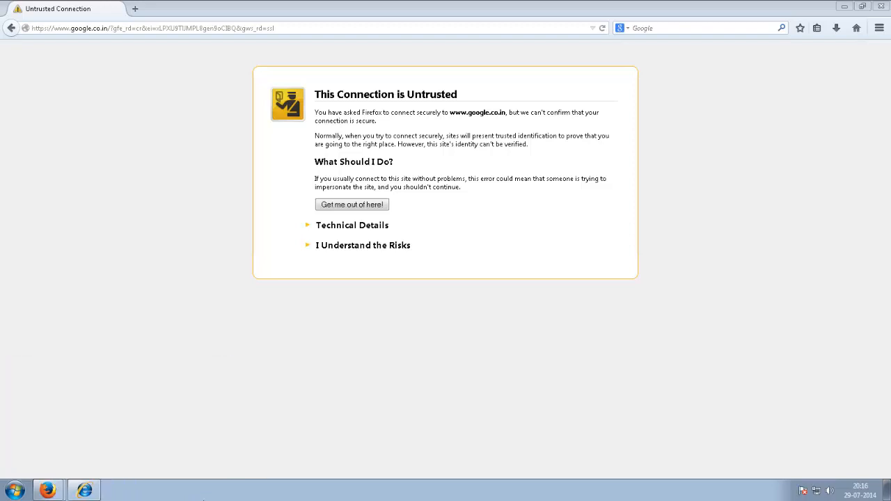
key(alt+f)
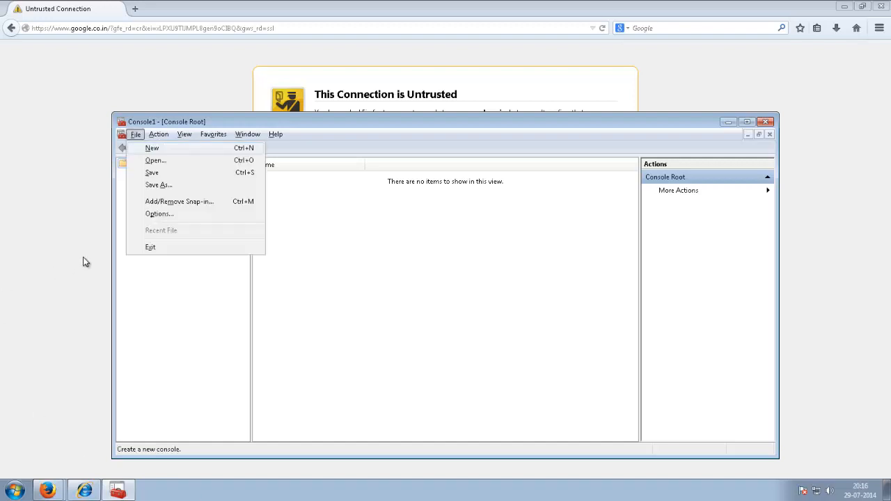
click(148, 206)
double_click(304, 243)
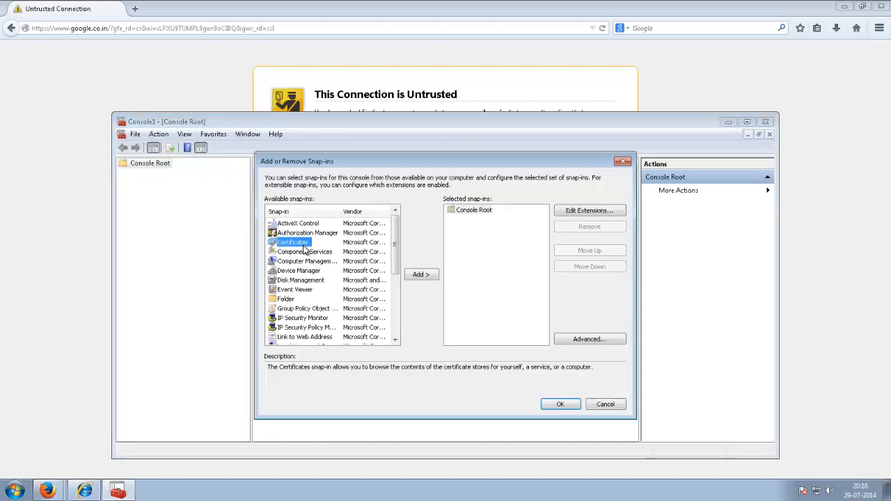
click(560, 405)
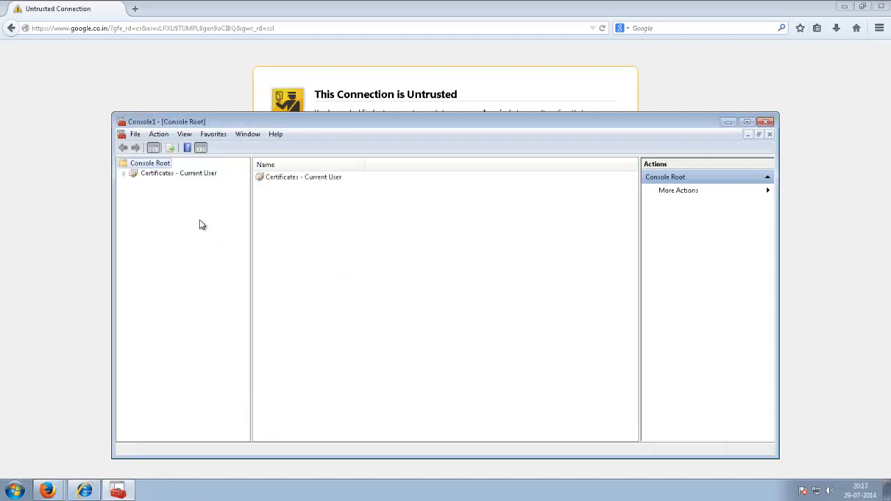
click(124, 173)
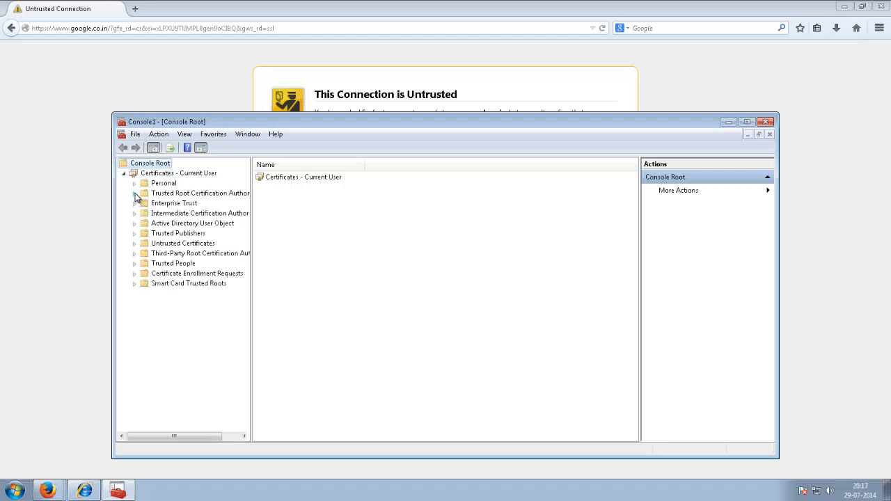
click(135, 194)
click(174, 204)
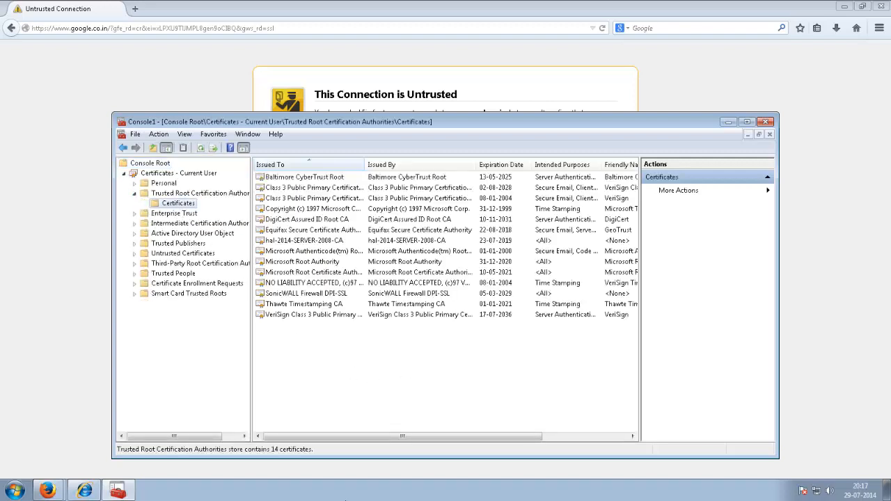
click(306, 241)
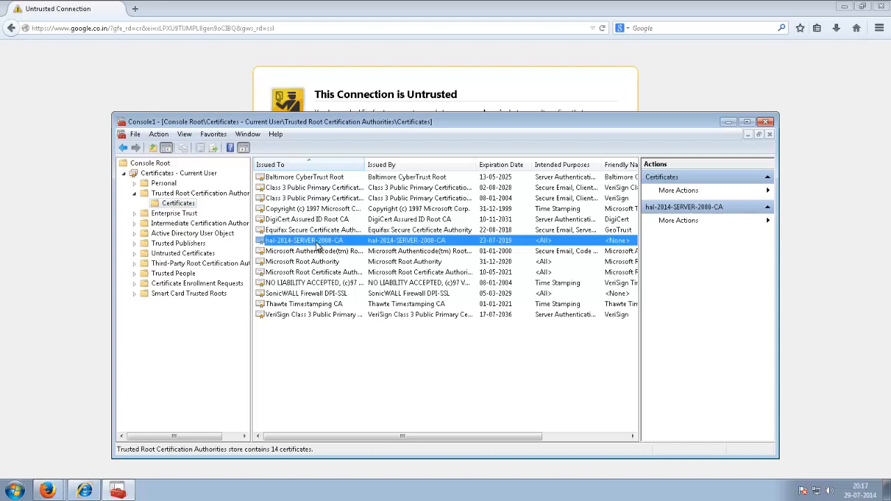
Export hal-2014-SERVER-2008-CA as a Base-64 X.509 file named RootCA.cer on the Desktop
right_click(319, 244)
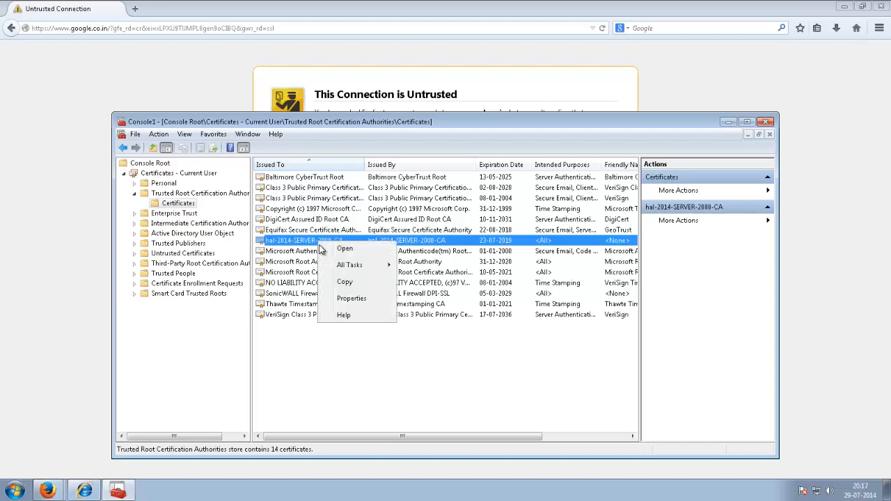
mouse_move(339, 267)
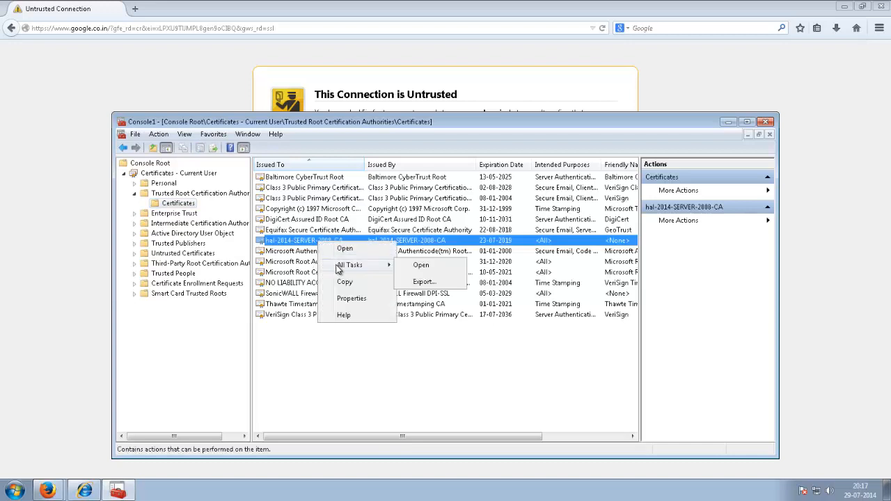
click(421, 281)
click(329, 365)
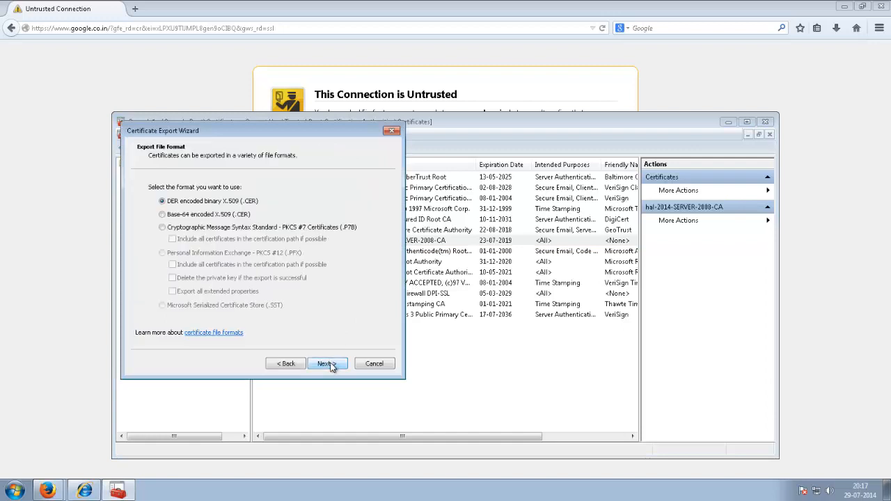
click(220, 214)
click(329, 364)
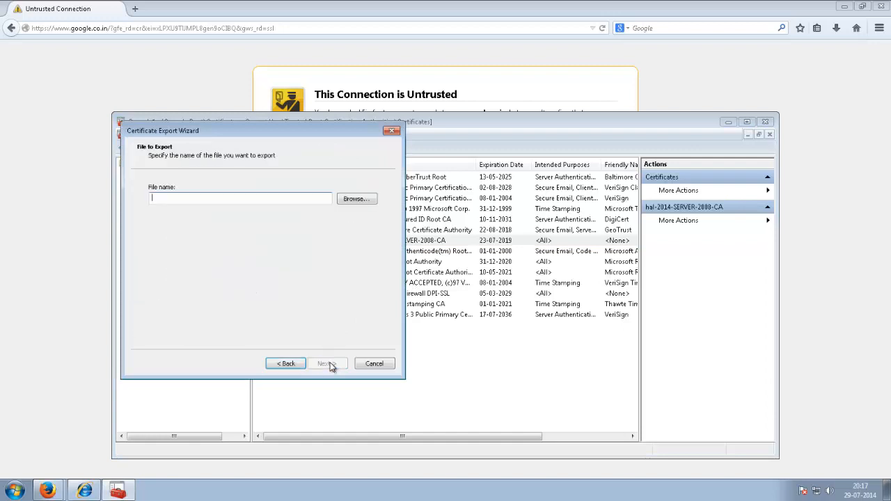
click(347, 201)
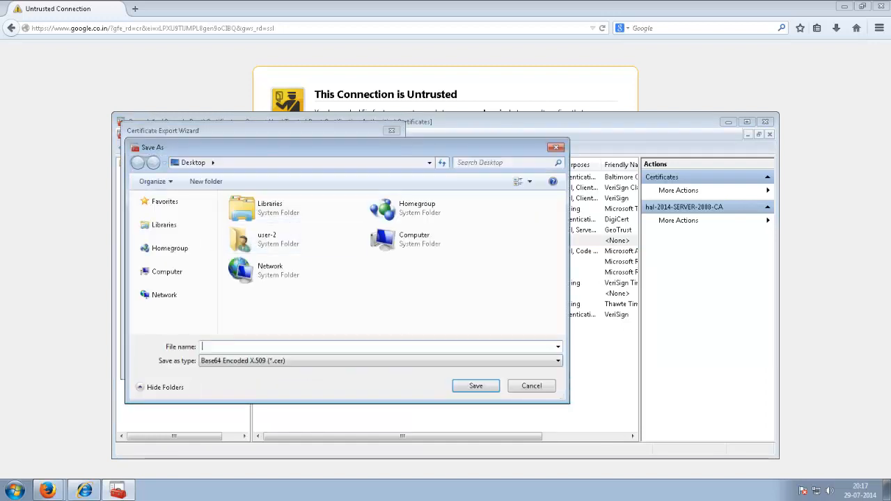
text(RootCA)
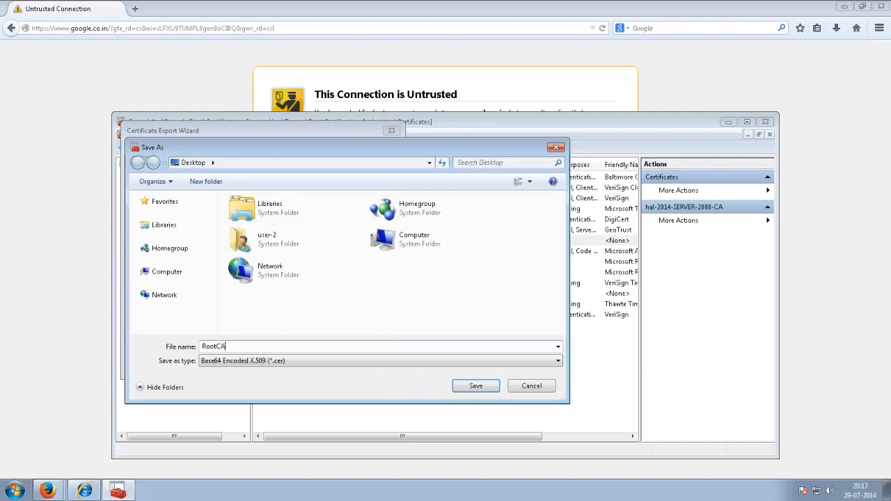
key(Return)
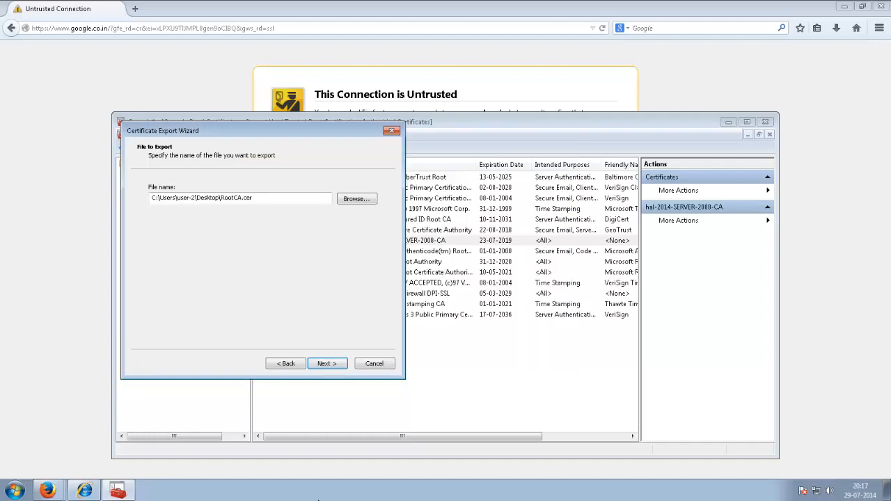
key(Return)
key(Return)
click(478, 283)
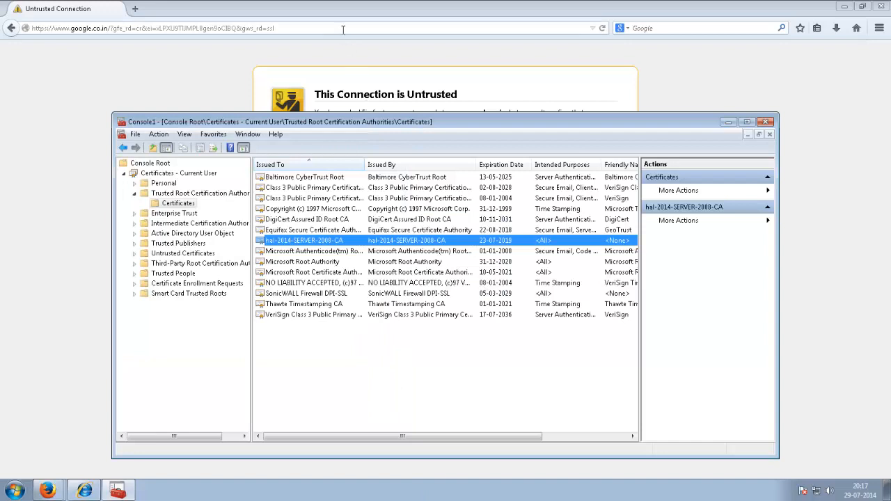
click(358, 53)
Import RootCA.cer into Firefox's certificate Authorities, trusting it to identify websites
key(alt+t)
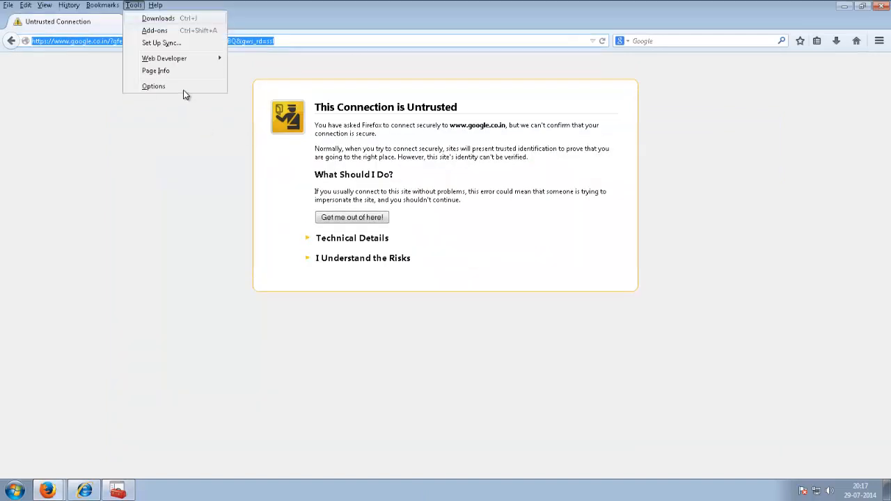
click(185, 89)
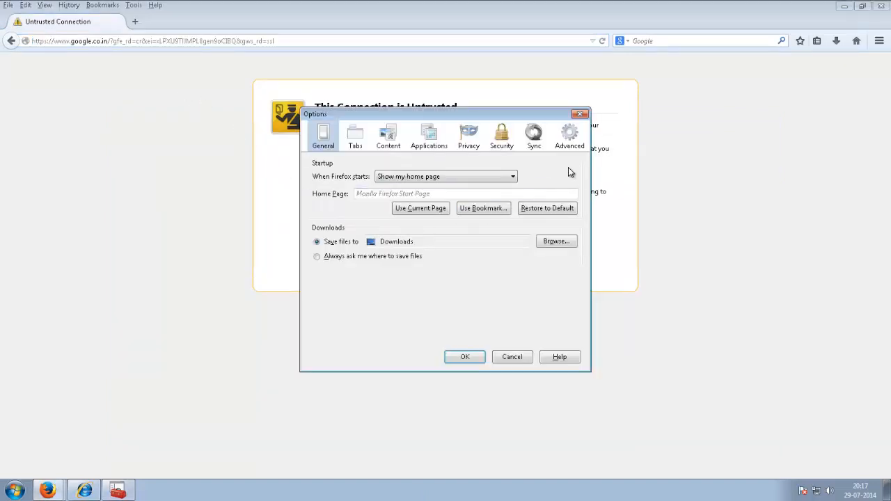
click(568, 145)
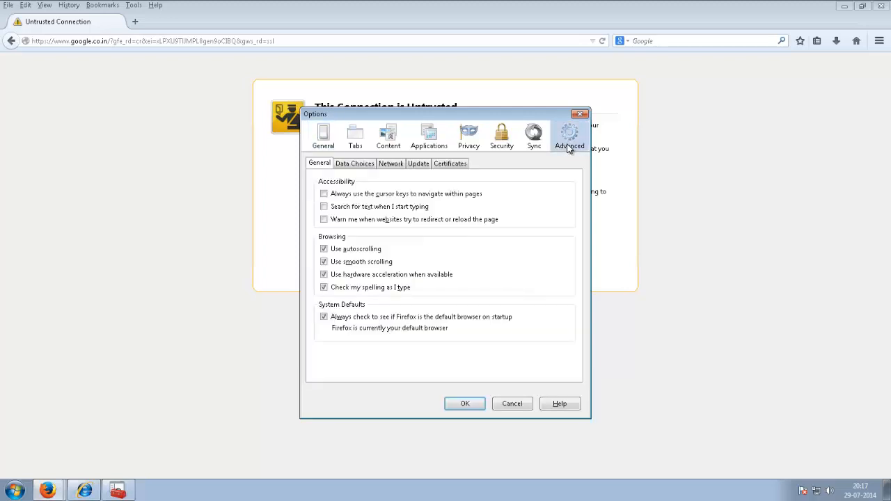
click(439, 165)
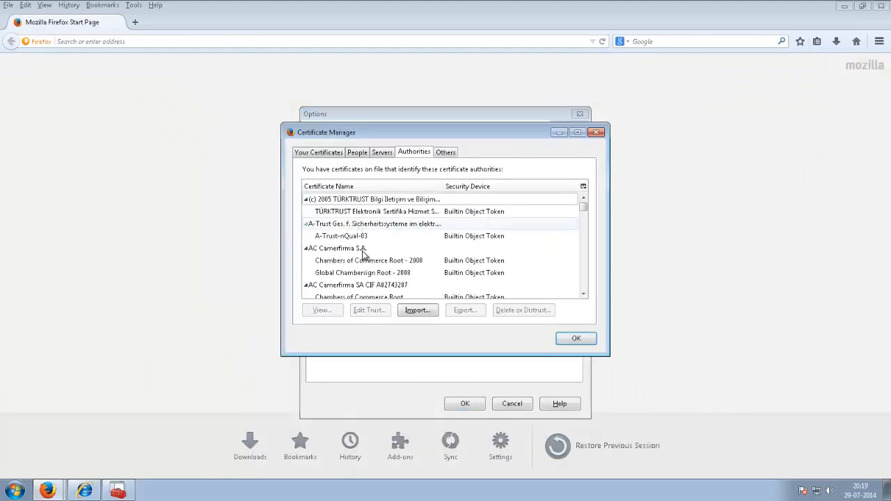
click(417, 311)
double_click(562, 280)
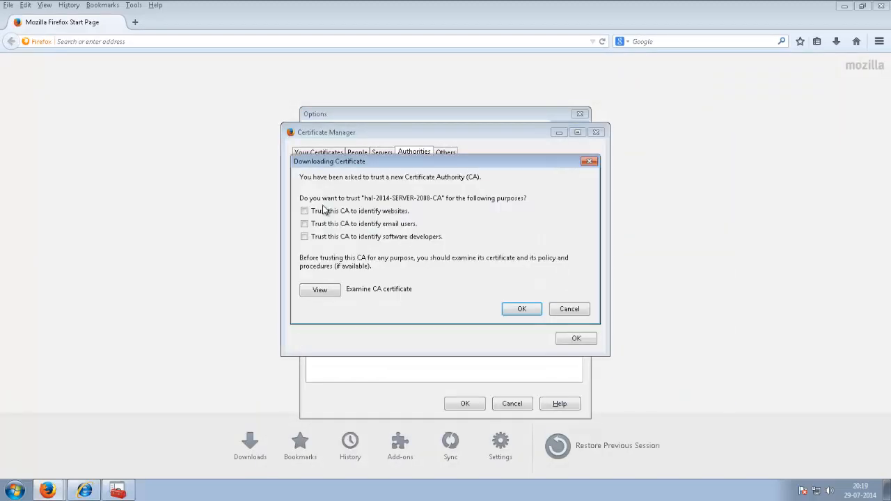
click(519, 309)
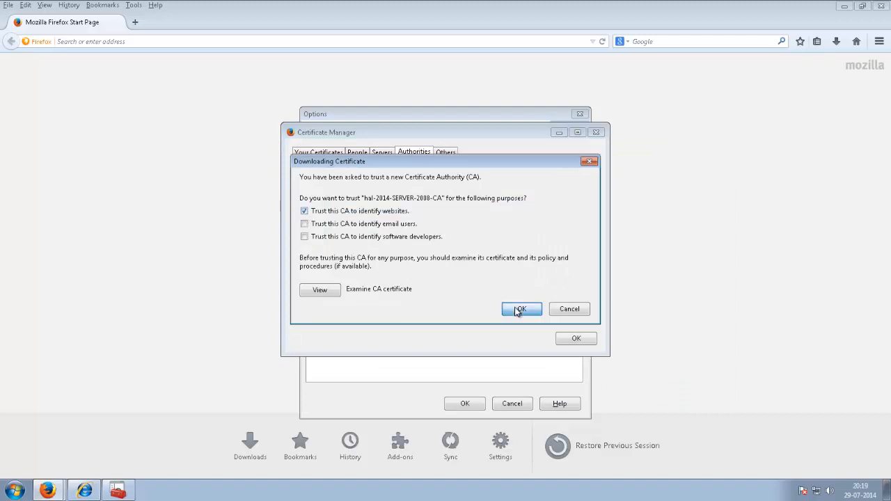
click(561, 340)
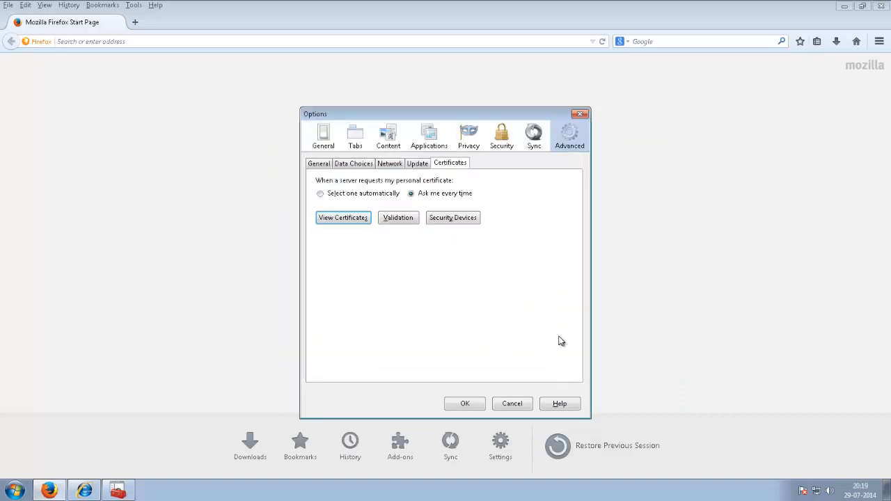
click(465, 404)
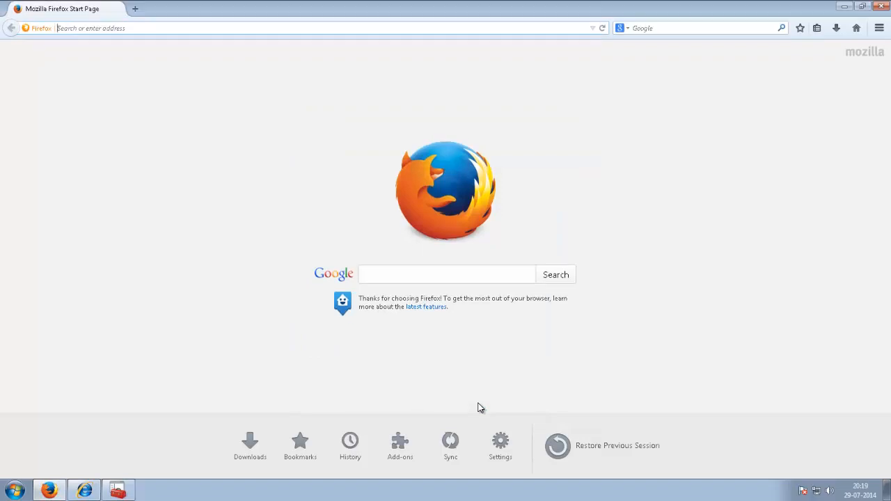
Restart Firefox, load google.com, and view its *.google.com certificate issued by hal-2014-SERVER-2008-CA
click(879, 8)
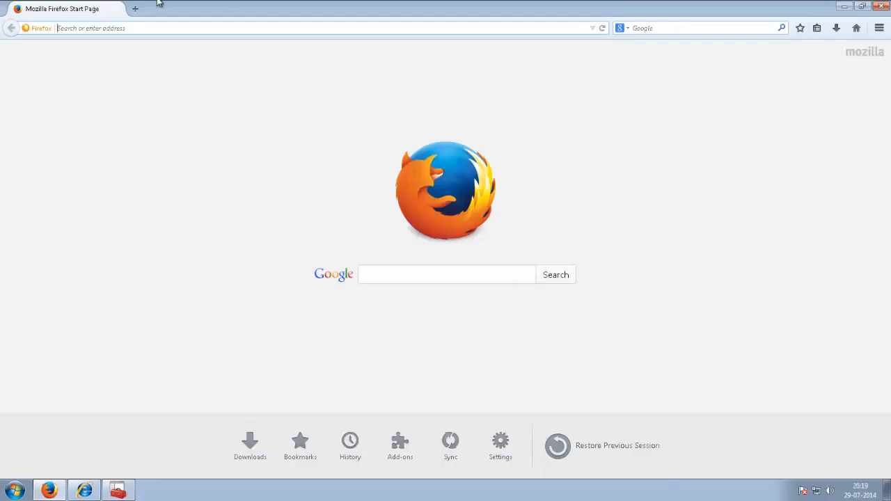
text(google.com/)
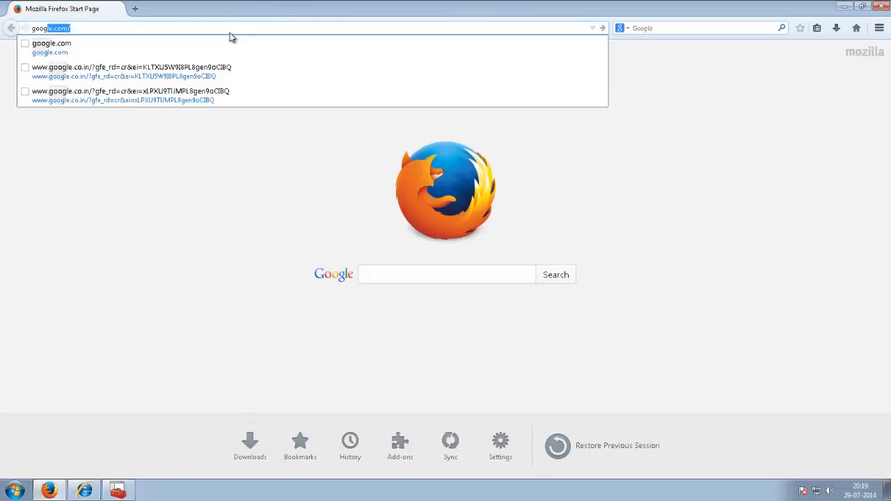
key(Return)
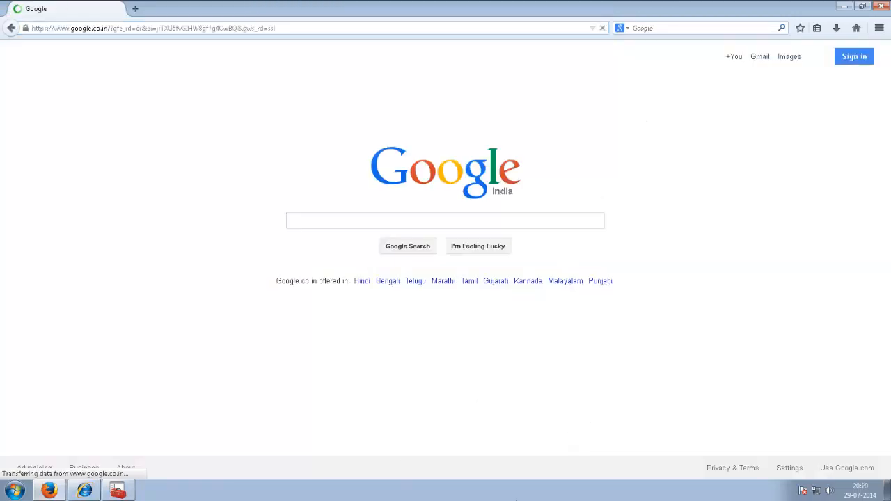
click(25, 28)
click(160, 146)
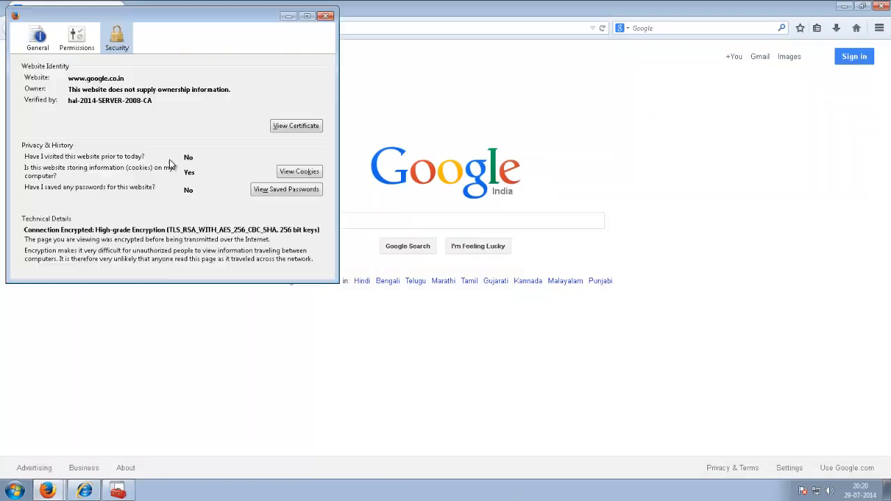
click(296, 128)
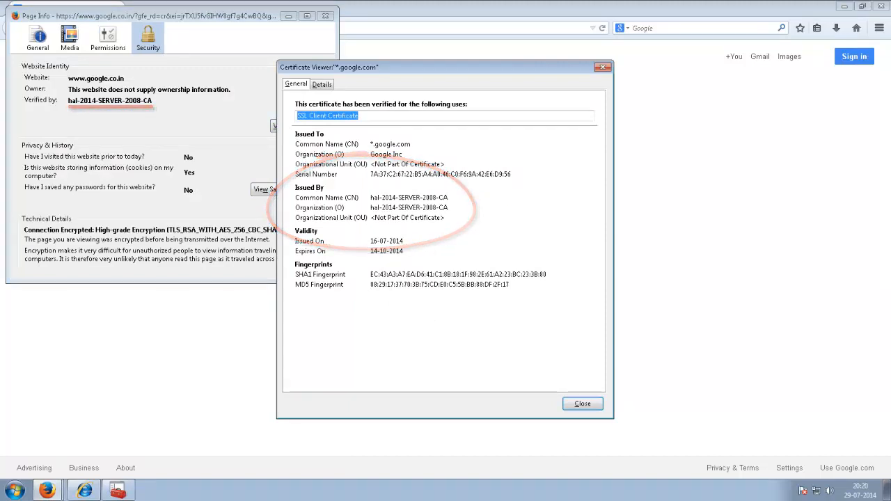
click(371, 197)
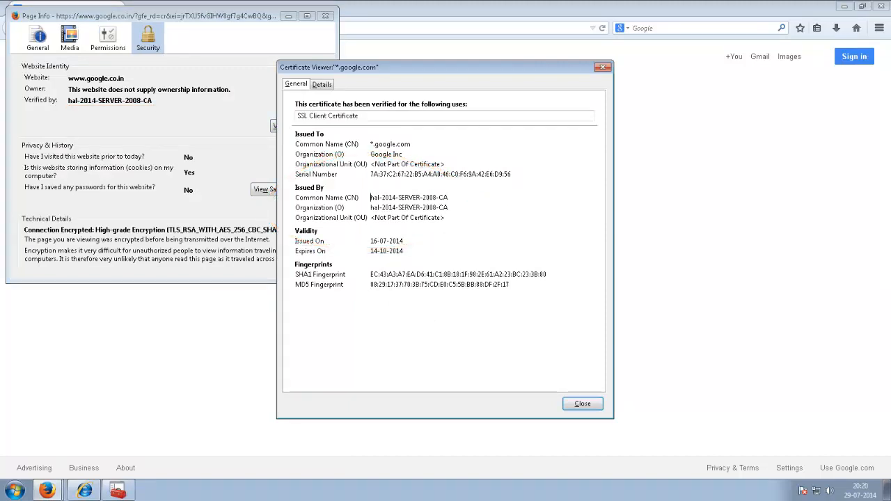